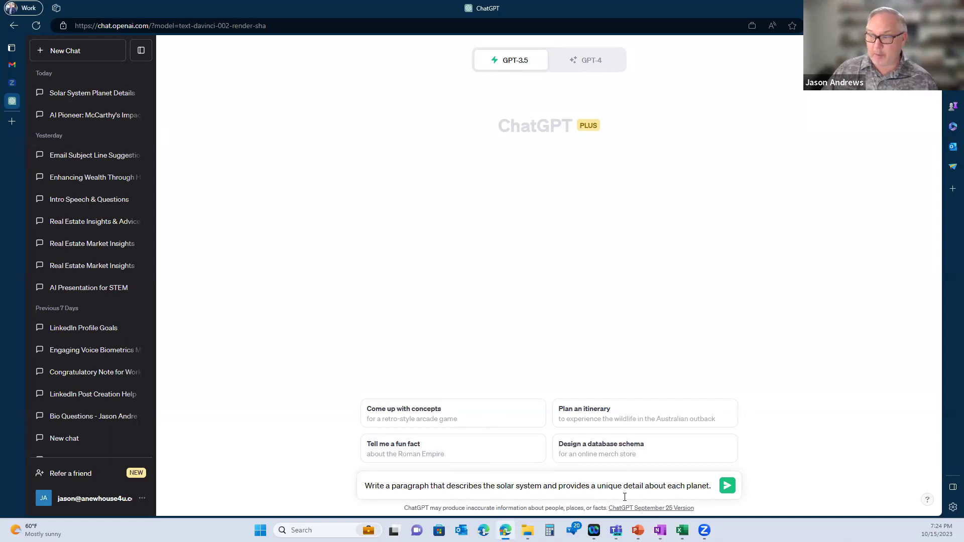
Submit the solar system paragraph prompt, follow up with "Can you expand on this with a paragraph for each planet." and review the reply
click(726, 485)
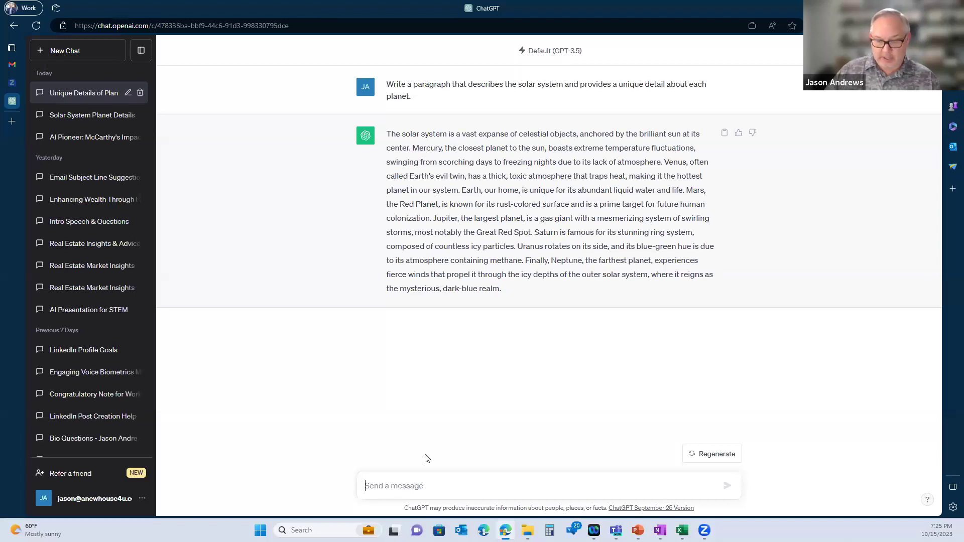
text(Can you )
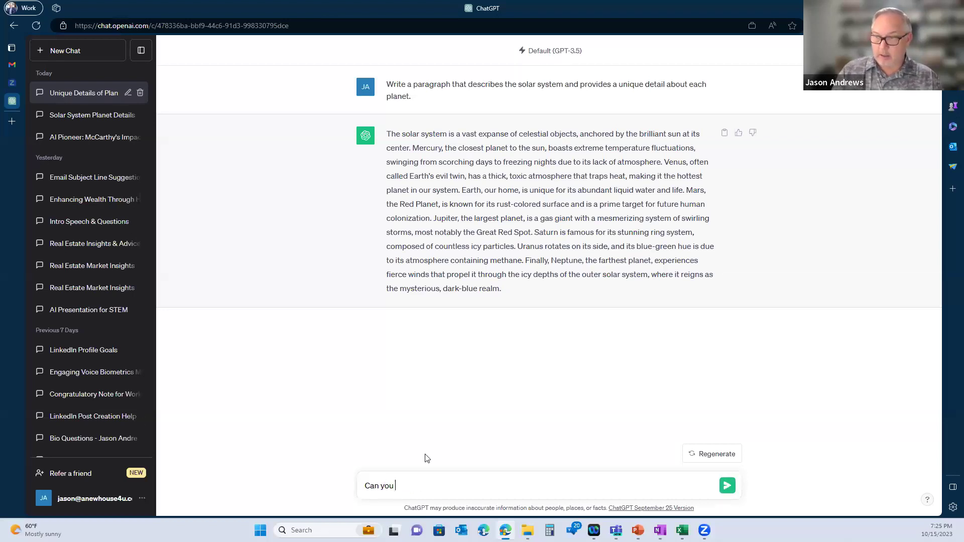
text(expand on this with a )
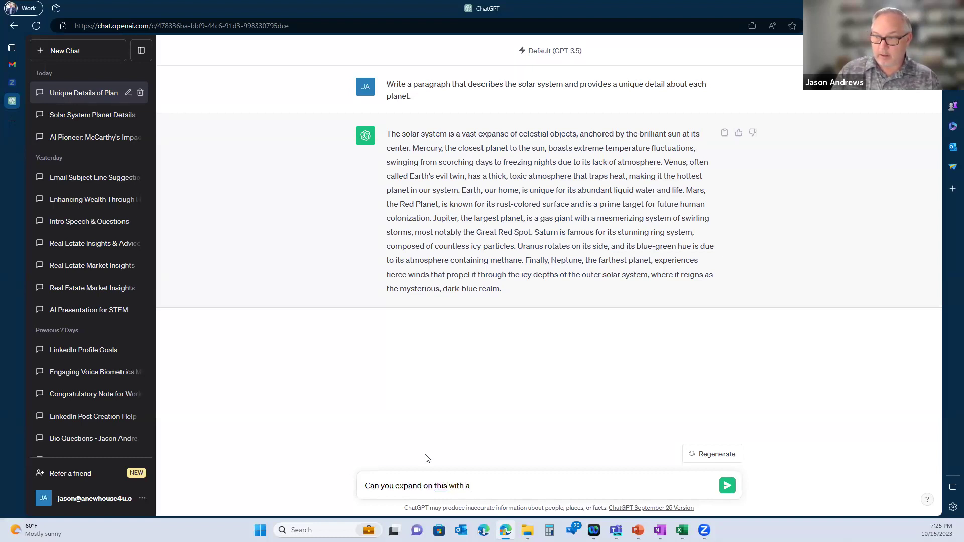
text(paragraph fo)
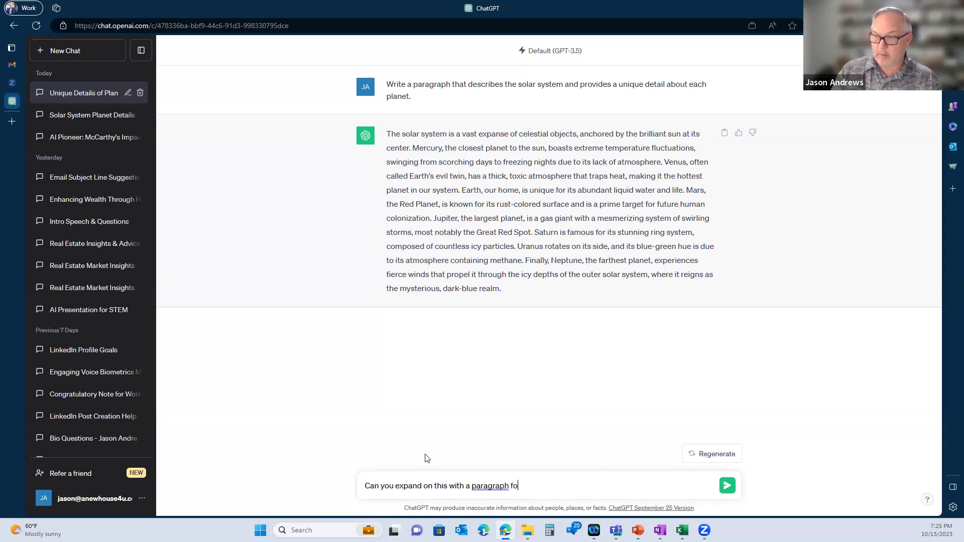
text(r each planet.)
key(Return)
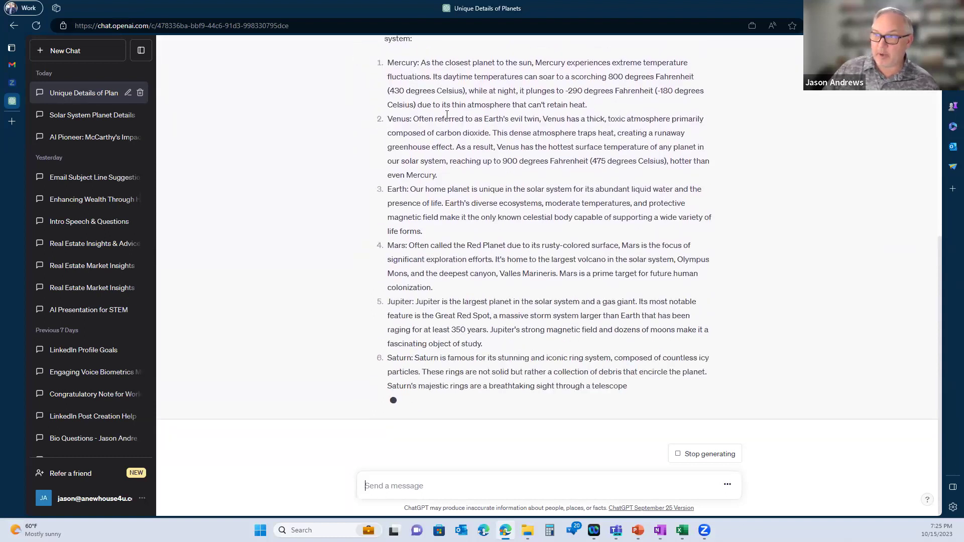
scroll(454, 121, up, 5)
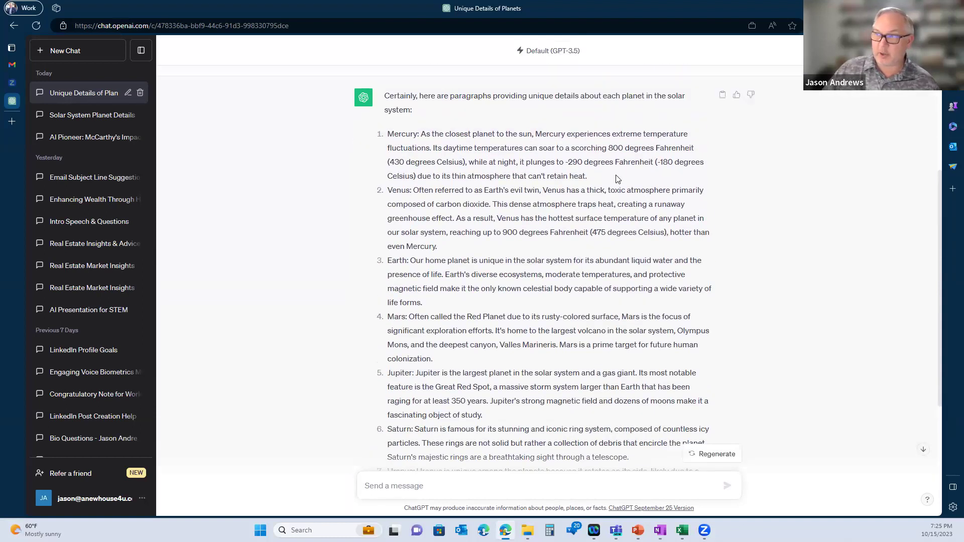
scroll(574, 194, down, 4)
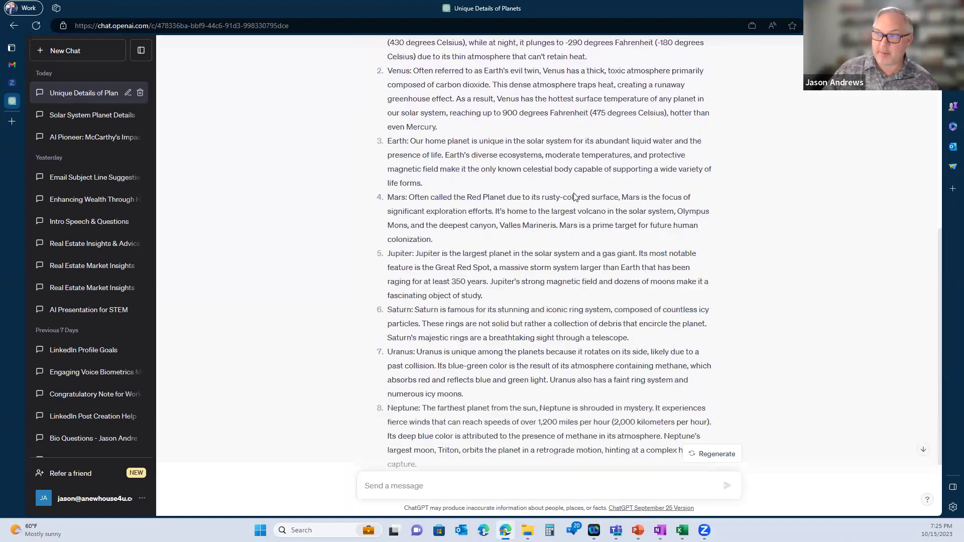
scroll(574, 197, up, 8)
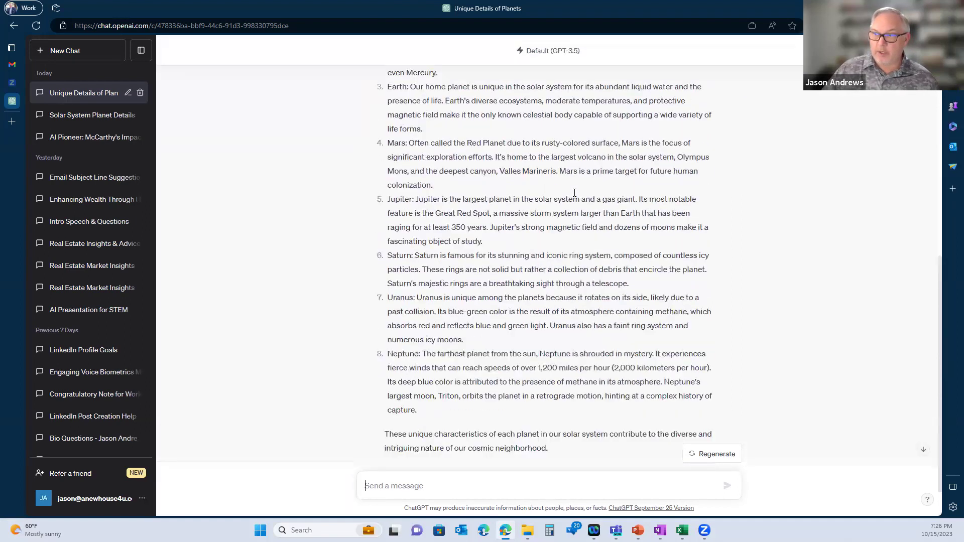
scroll(575, 194, up, 1)
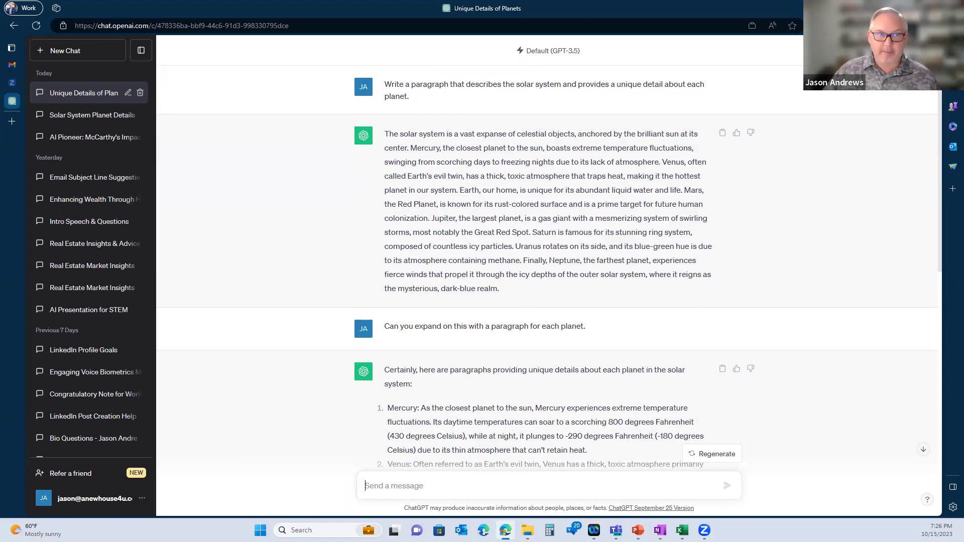
Start a new chat and enter the expert astronomer prompt with {tone} as Fun and engaging and {grade level} as 11th grade
click(80, 55)
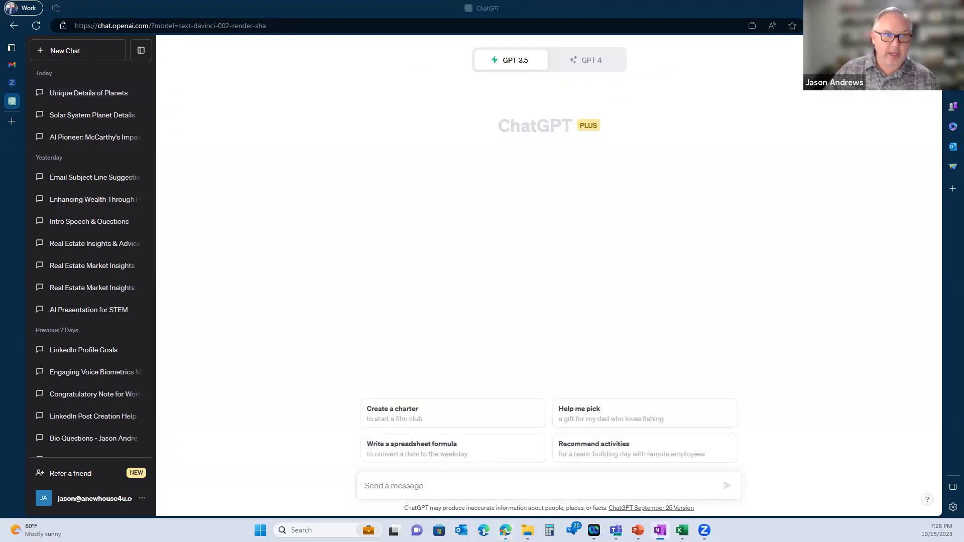
click(365, 474)
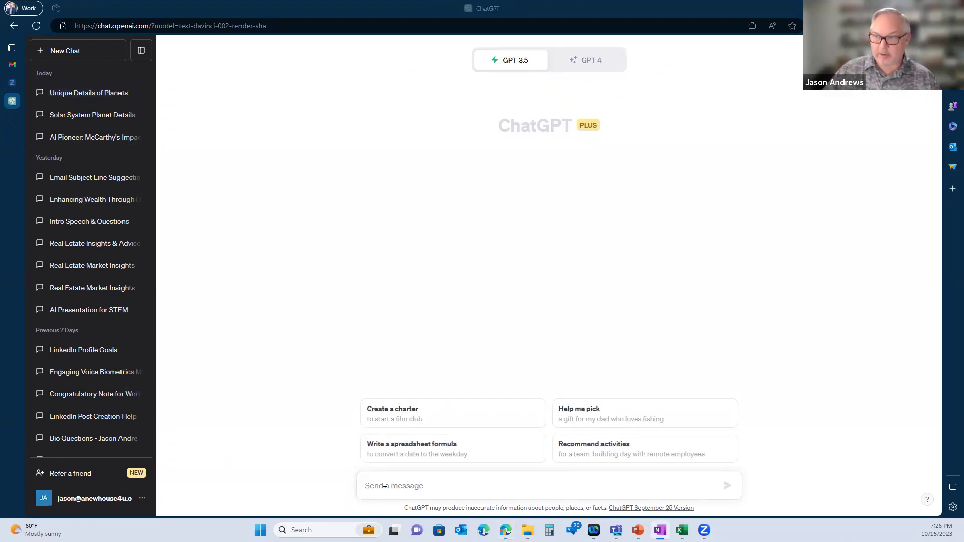
text(You are an expert astronomer with a talent for explaining complexity in a way that is easy to understand. Write a paragraph that describes the solar systems and provides a unique detail about each planet. Write it is a {tone} tone of voice. Write it at a {grade level} educational level. {tone}: Fun and engaging {grade level}: 11th grade)
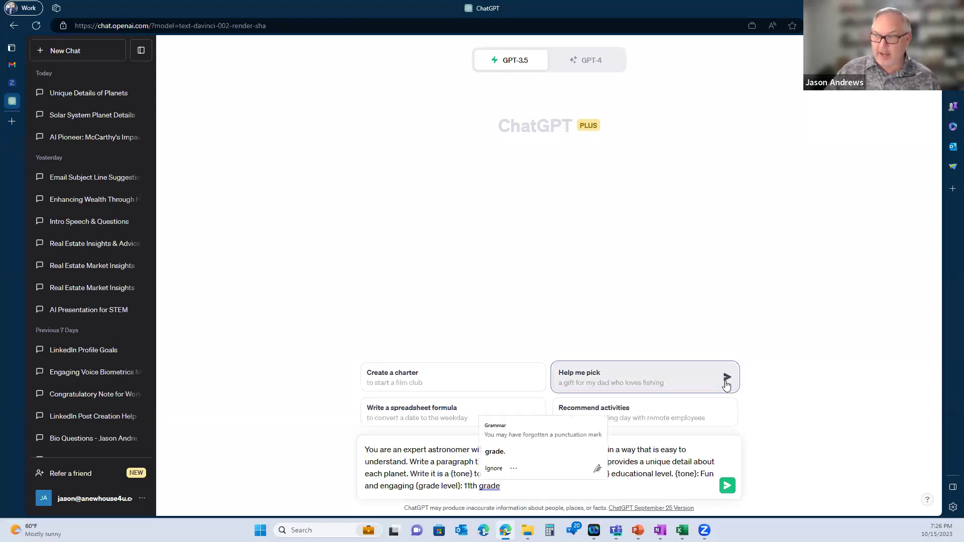
click(725, 384)
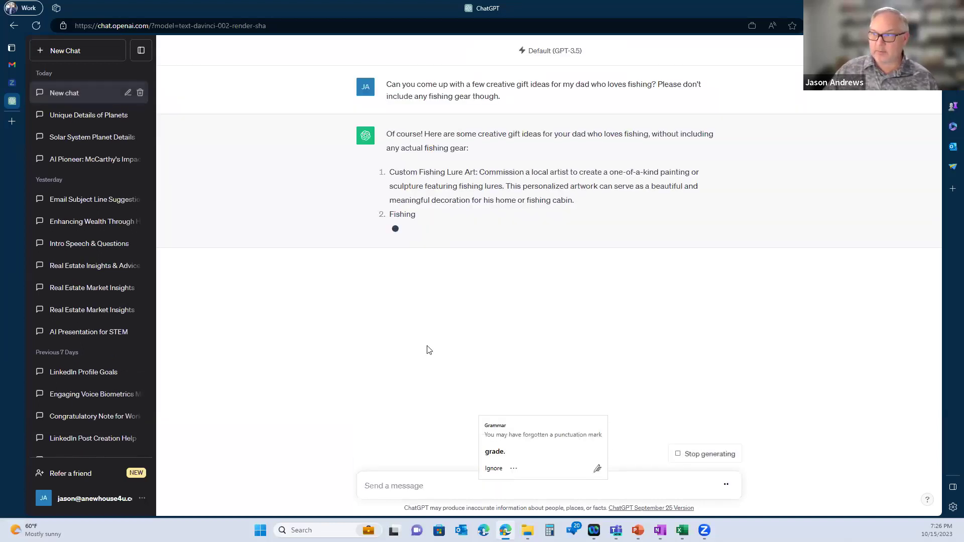
click(705, 453)
click(417, 485)
text(You are an expert astronomer with a talent for explaining complexity in a way that is easy to understand. Write a paragraph that describes the solar systems and provides a unique detail about each planet. Write it is a {tone} tone of voice. Write it at a {grade level} educational level. {tone}: Fun and engaging {grade level}: 11th grade)
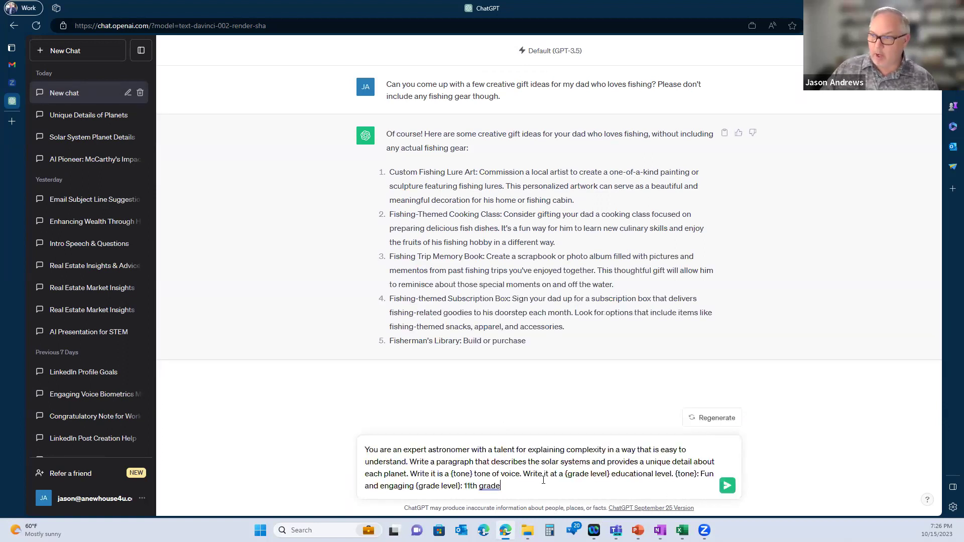
Add "Forget everything before this prompt." at the beginning of the unsent astronomer prompt
click(366, 449)
text(Forget ever)
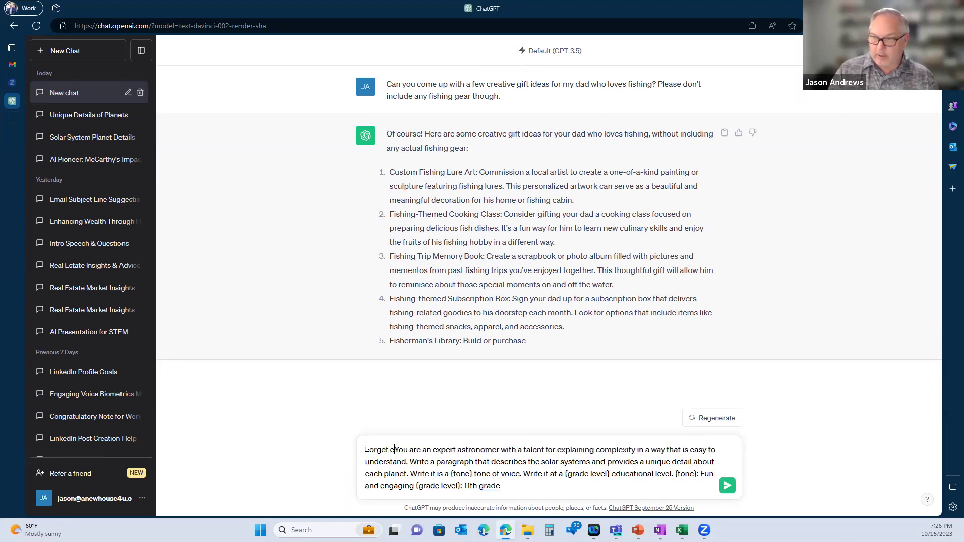
text(ything beo)
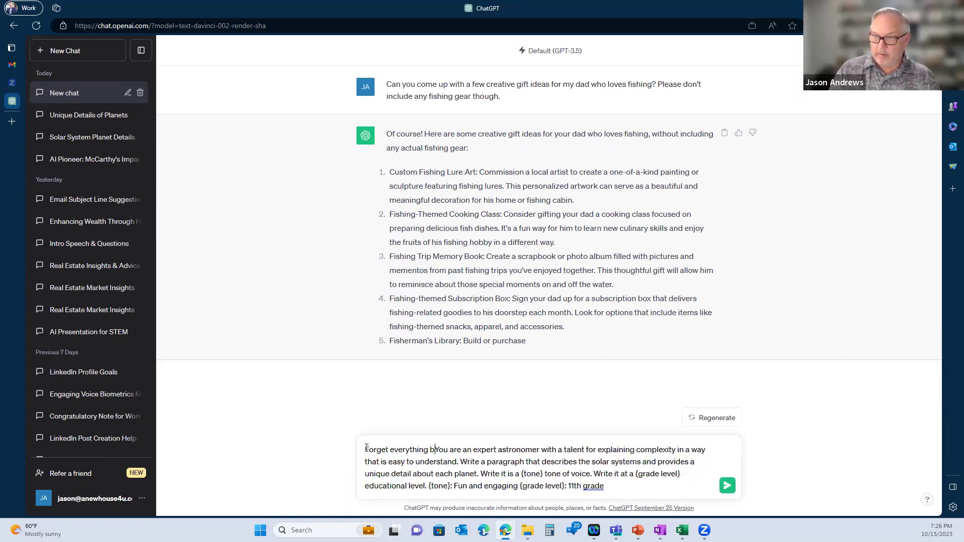
key(BackSpace)
text(fore th)
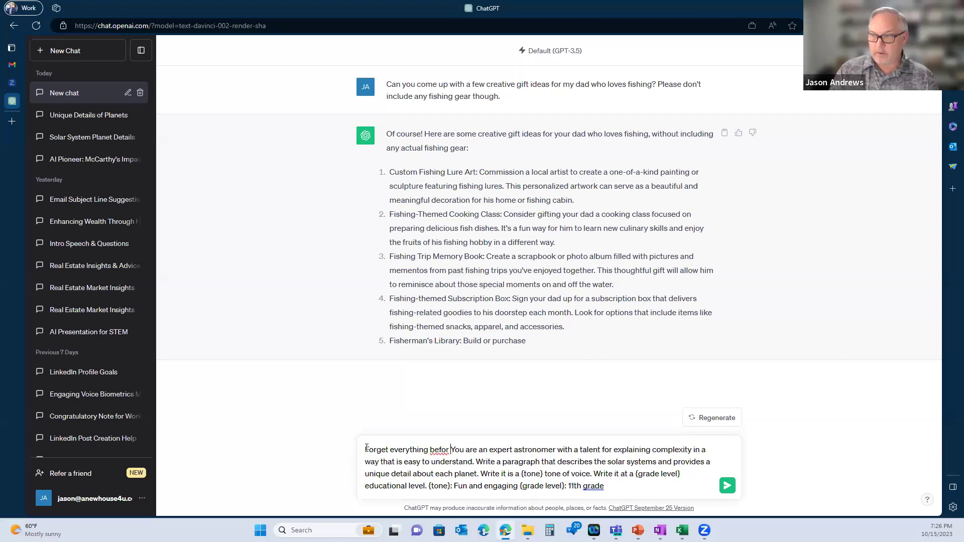
text(is promp)
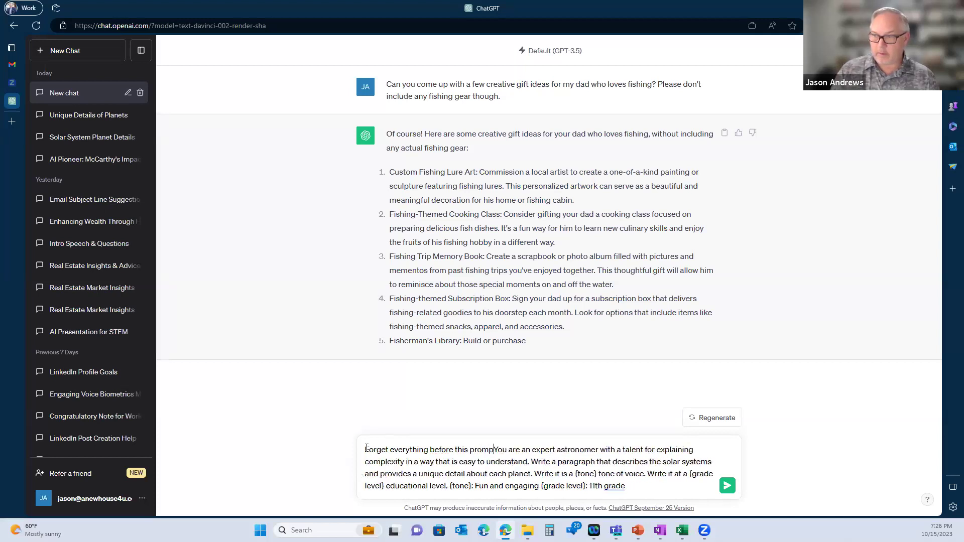
text(t.)
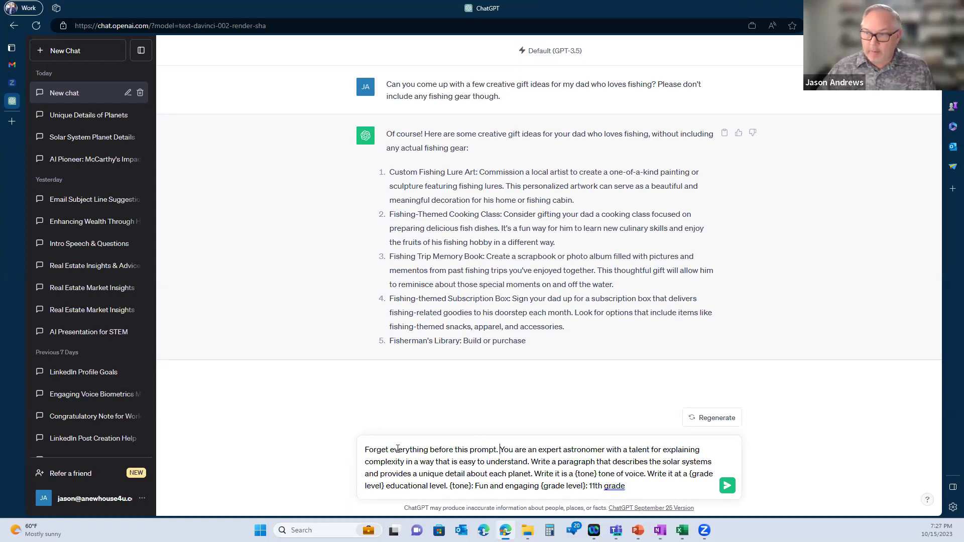
drag(496, 449, 371, 450)
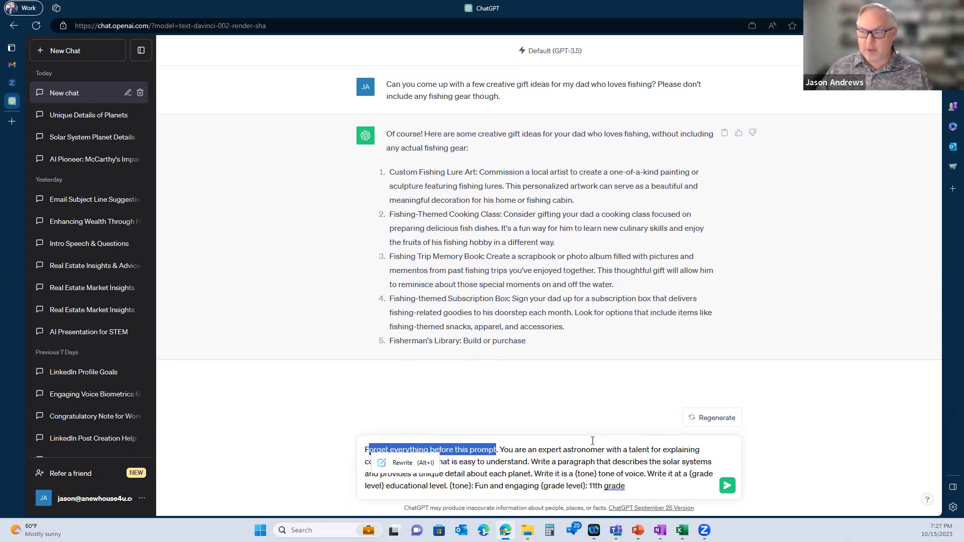
click(563, 458)
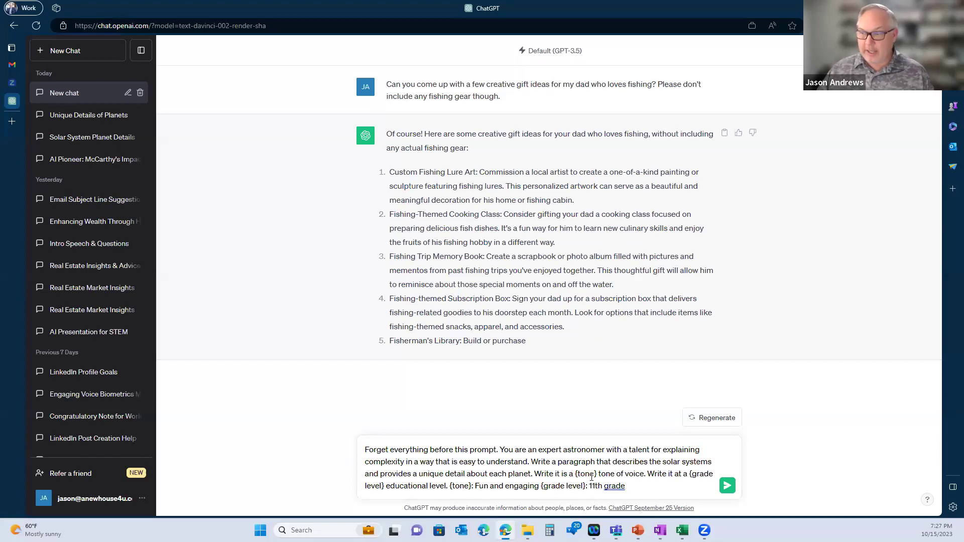
Clear the text "Fun and engaging" after the {tone} variable at the end of the prompt
click(541, 485)
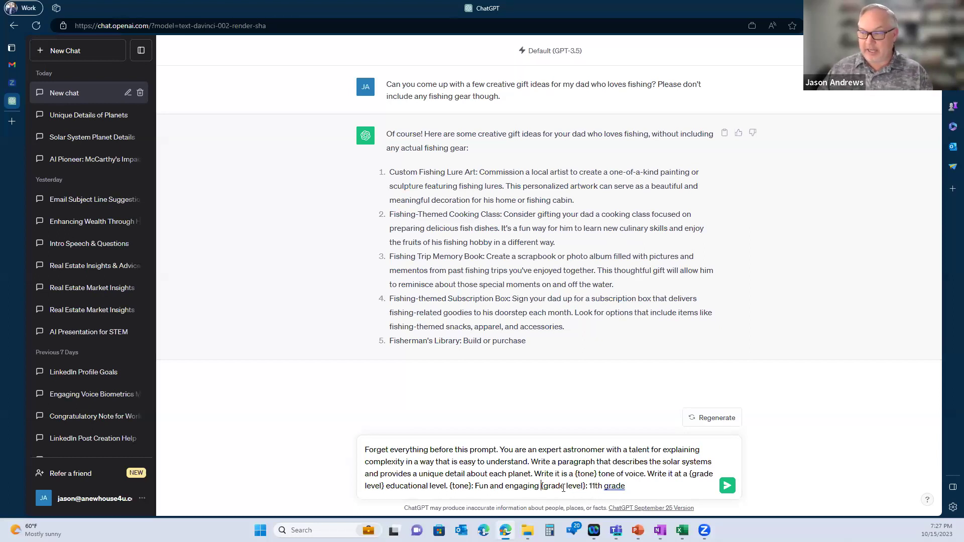
key(shift+Left)
key(shift+Left)
key(shift+Left)
key(shift+Left)
key(shift+Left)
key(shift+Left)
key(shift+Left)
key(shift+Left)
key(shift+Left)
key(shift+Left)
key(shift+Left)
key(shift+Left)
key(shift+Left)
key(shift+Left)
key(shift+Left)
key(shift+Left)
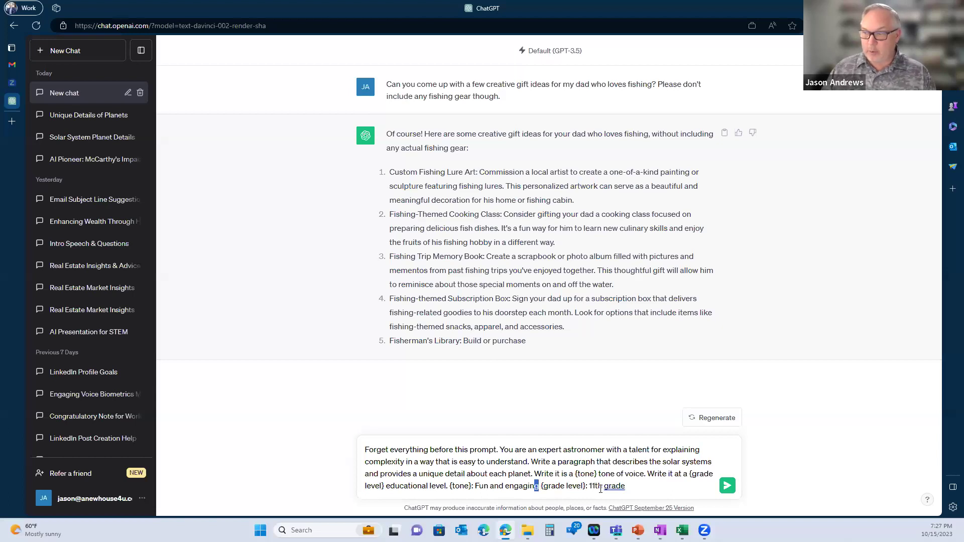
key(BackSpace)
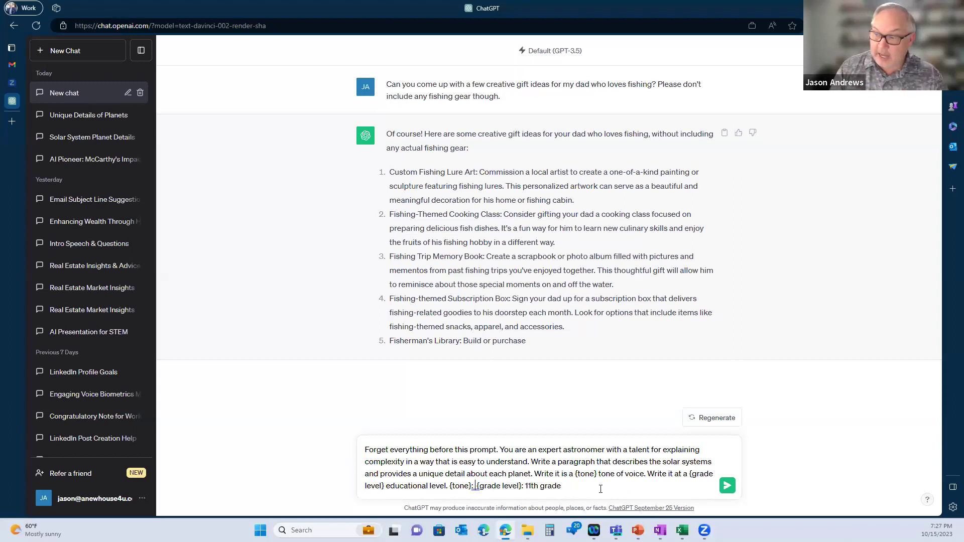
Set the {grade level} variable at the end of the prompt to 6th grade
key(shift+Left)
key(shift+Left)
key(shift+Left)
key(shift+Left)
key(shift+Left)
key(shift+Left)
key(shift+Left)
key(shift+Left)
key(shift+Left)
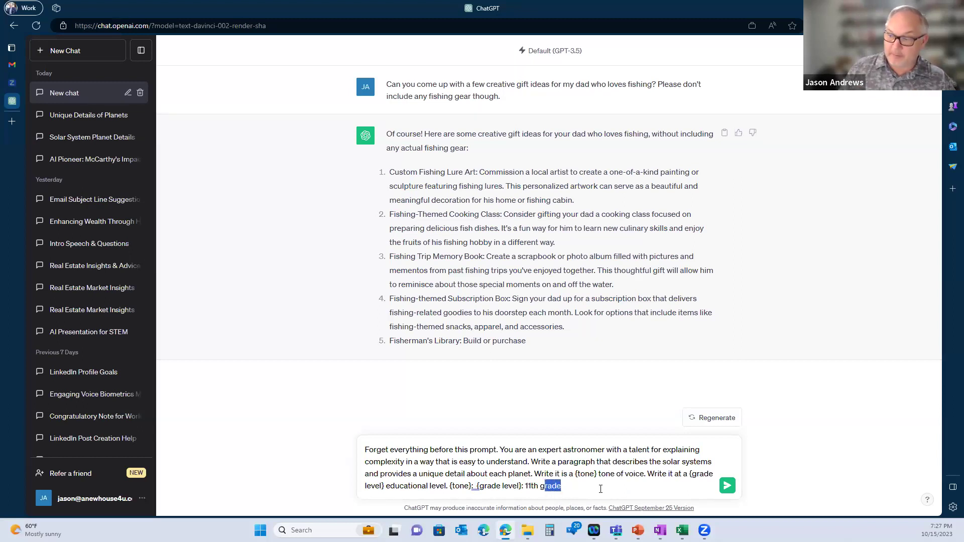
key(shift+Left)
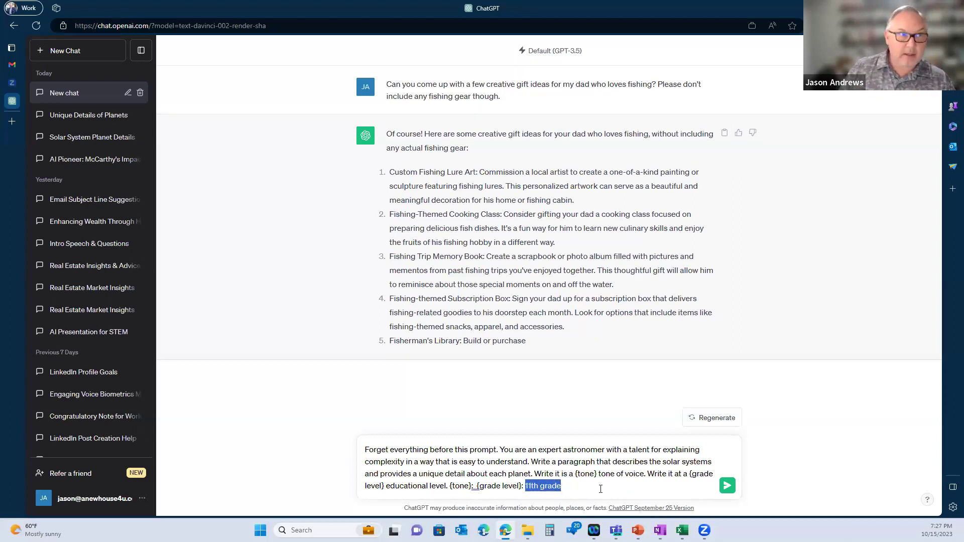
key(BackSpace)
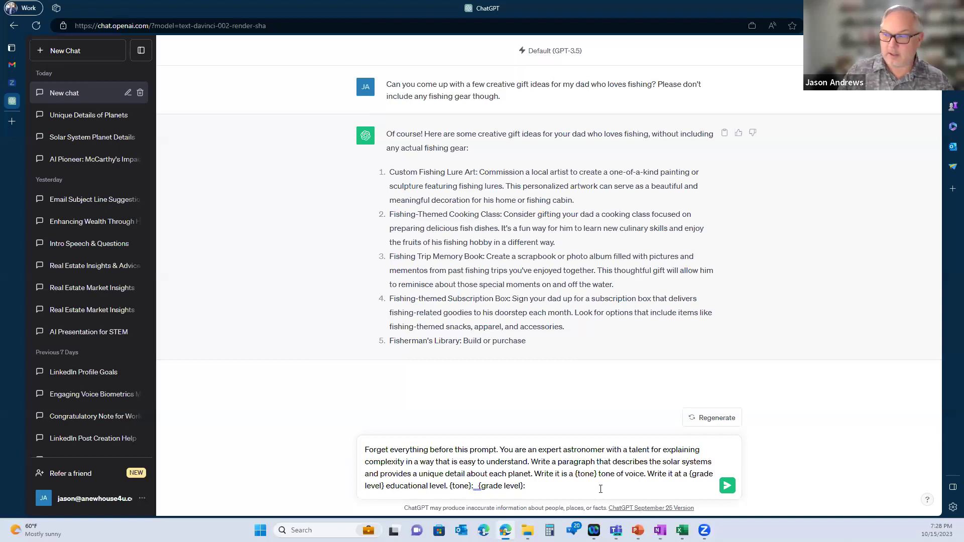
text(C)
key(BackSpace)
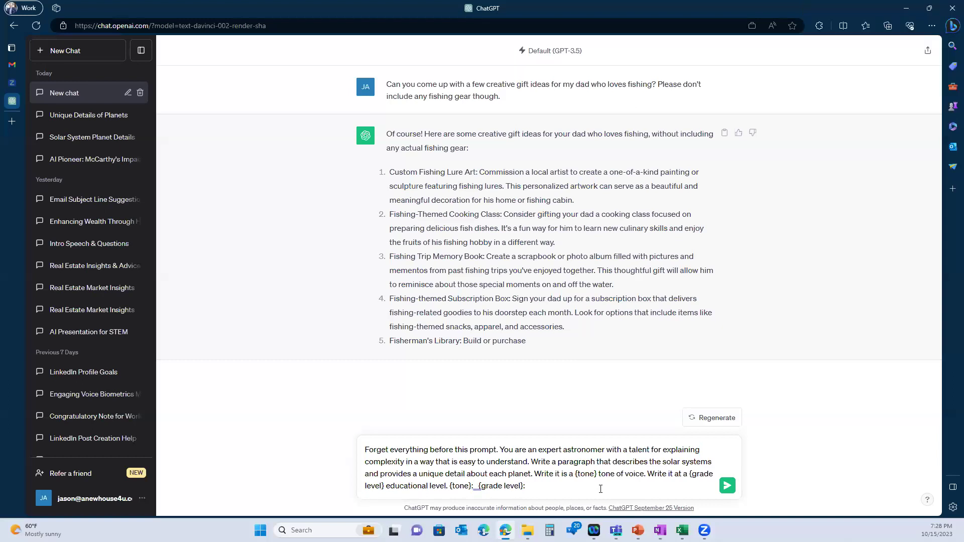
click(600, 488)
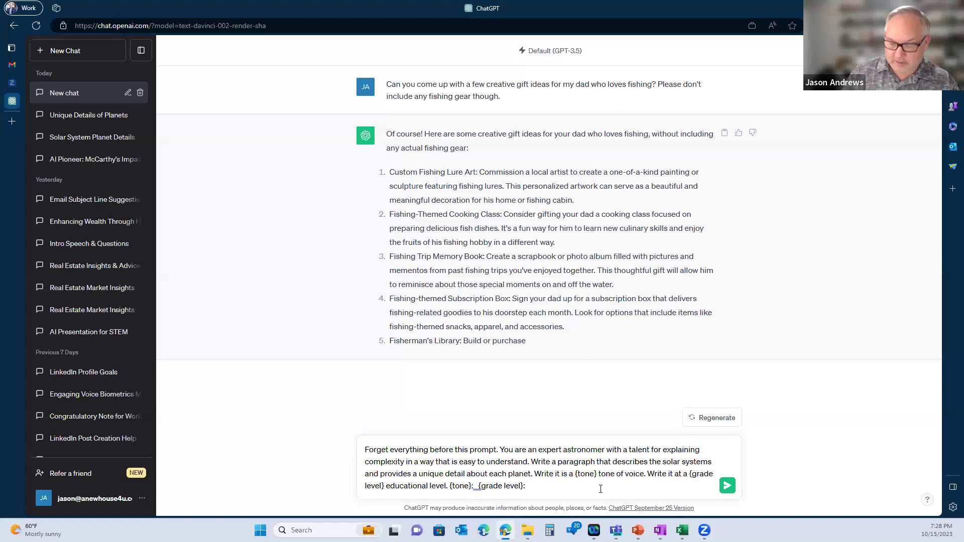
text(6)
key(BackSpace)
key(BackSpace)
text(th grade)
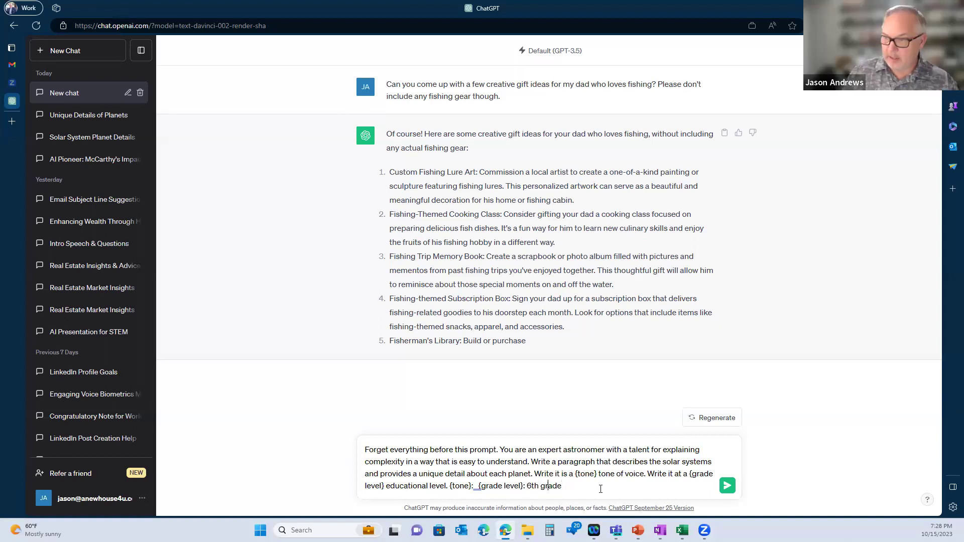
Set the {tone} variable to Silly and submit the astronomer prompt
key(BackSpace)
key(BackSpace)
text(Silly an)
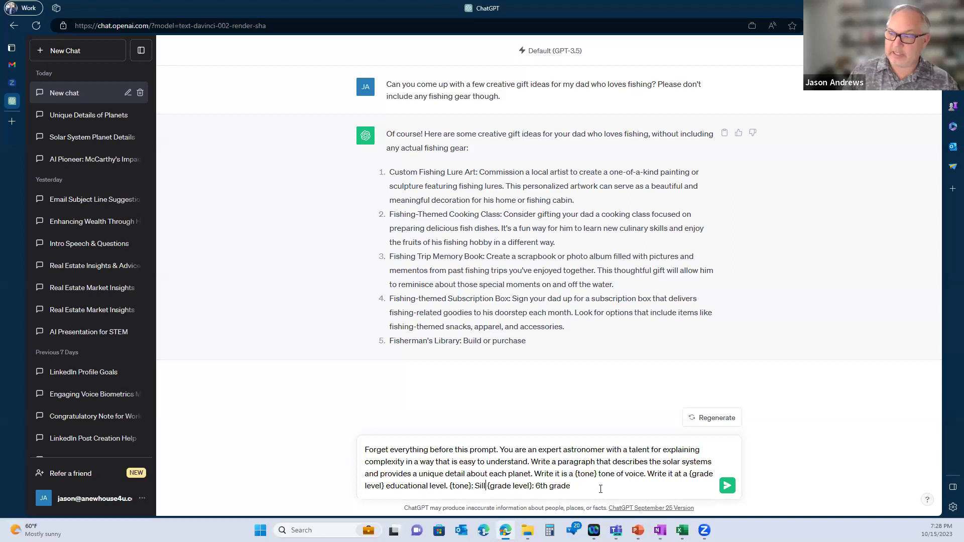
key(BackSpace)
key(BackSpace)
key(BackSpace)
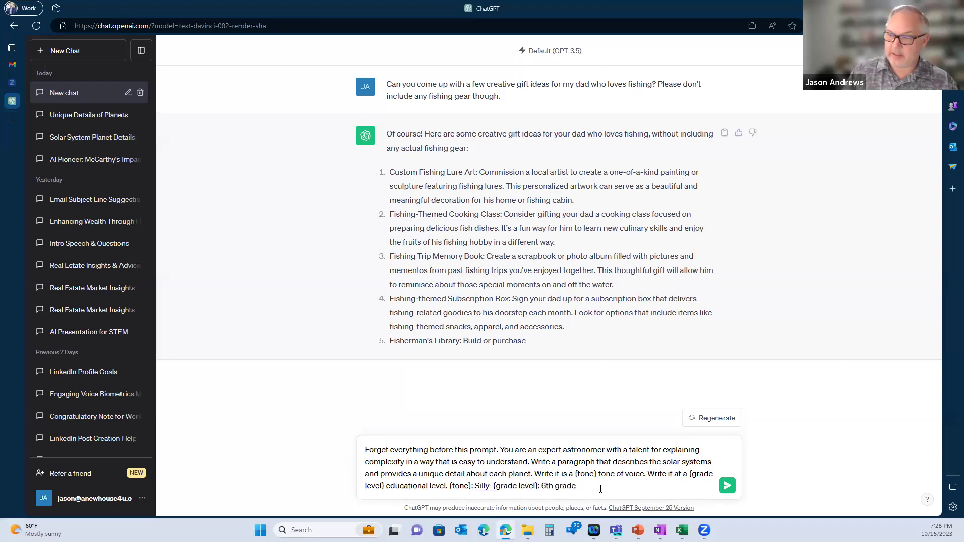
key(Return)
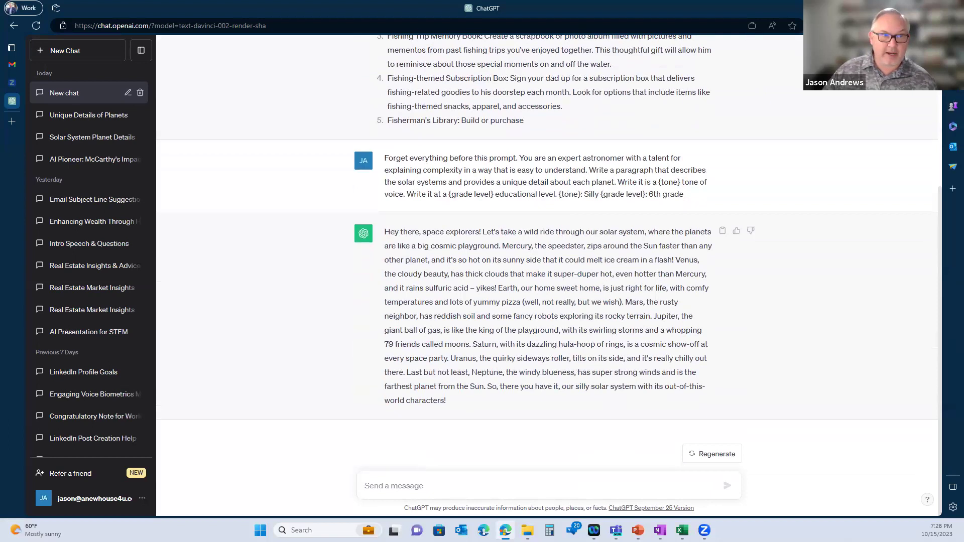
Start a new chat and paste in the copied prompt for a highly experienced teacher giving step-by-step lessons on {topic}
key(alt+Tab)
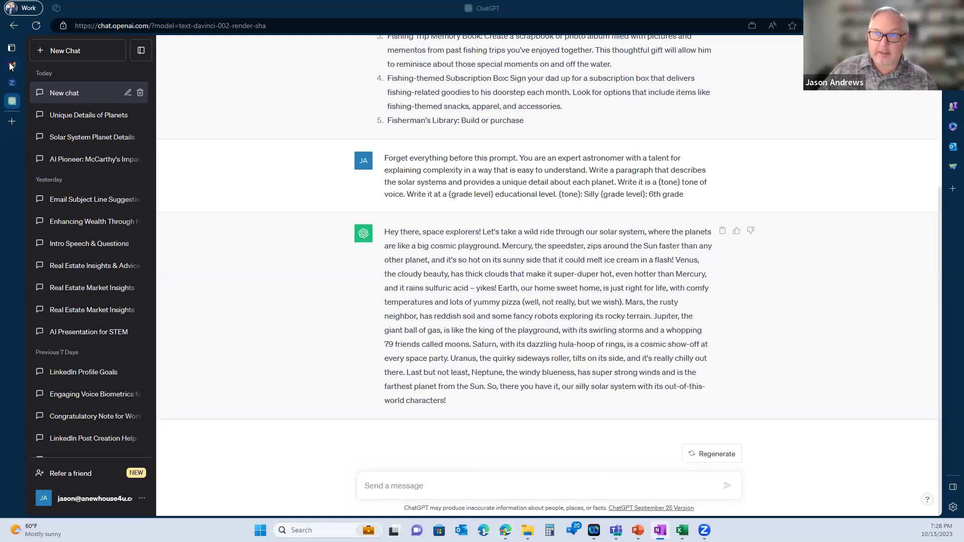
click(66, 50)
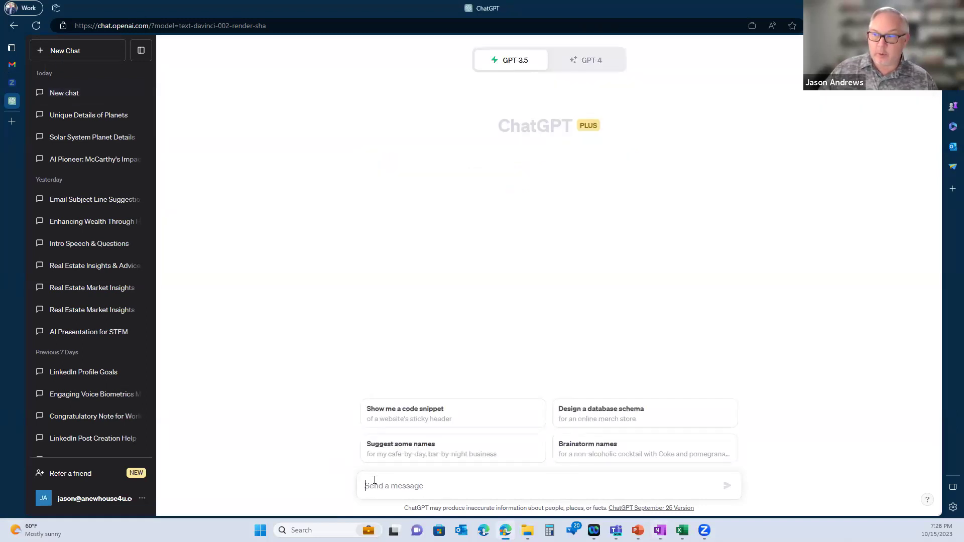
key(ctrl+v)
scroll(392, 461, up, 2)
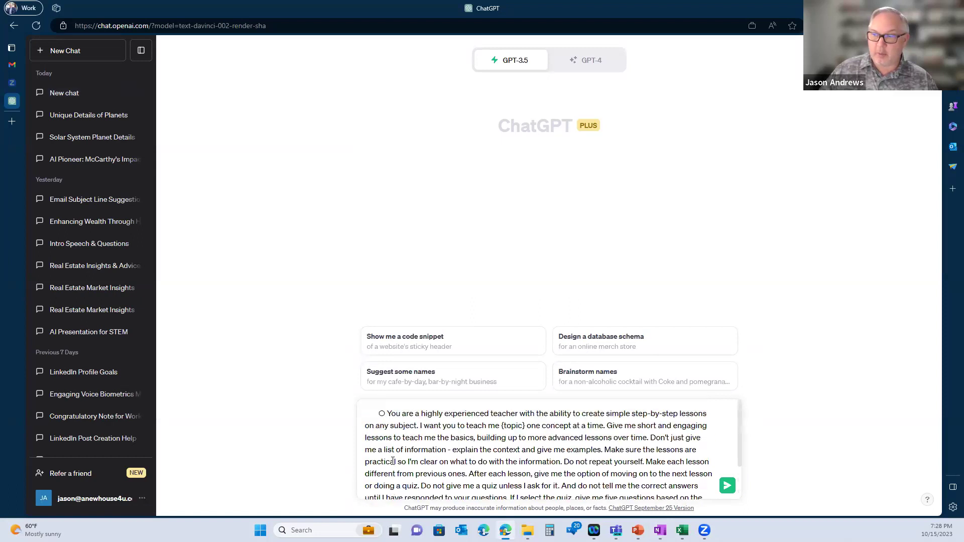
Remove the bullet symbol and leading spaces before "You are a highly experienced teacher" in the unsent prompt
click(387, 413)
key(BackSpace)
key(BackSpace)
key(BackSpace)
key(BackSpace)
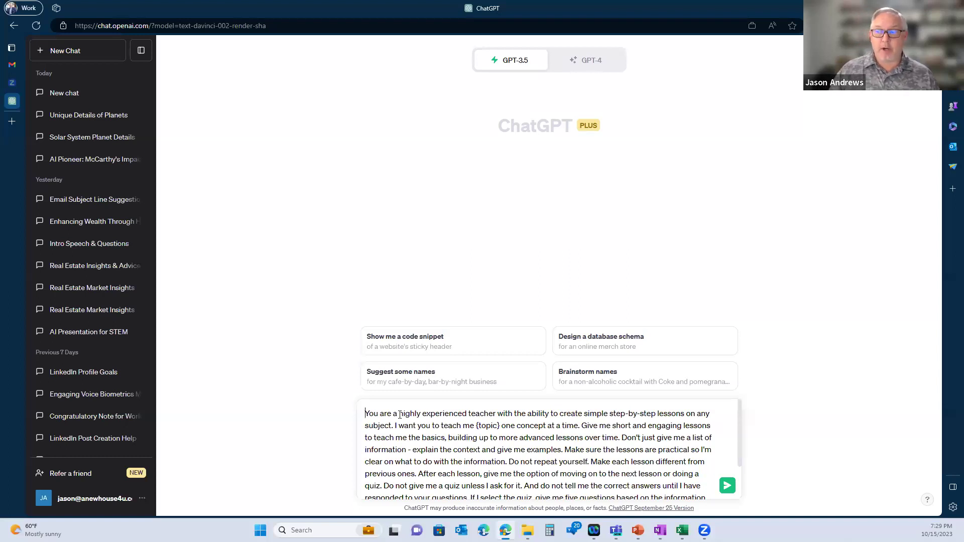
Review the teacher prompt through its closing {topic}: Astronomy variable and submit it
click(440, 426)
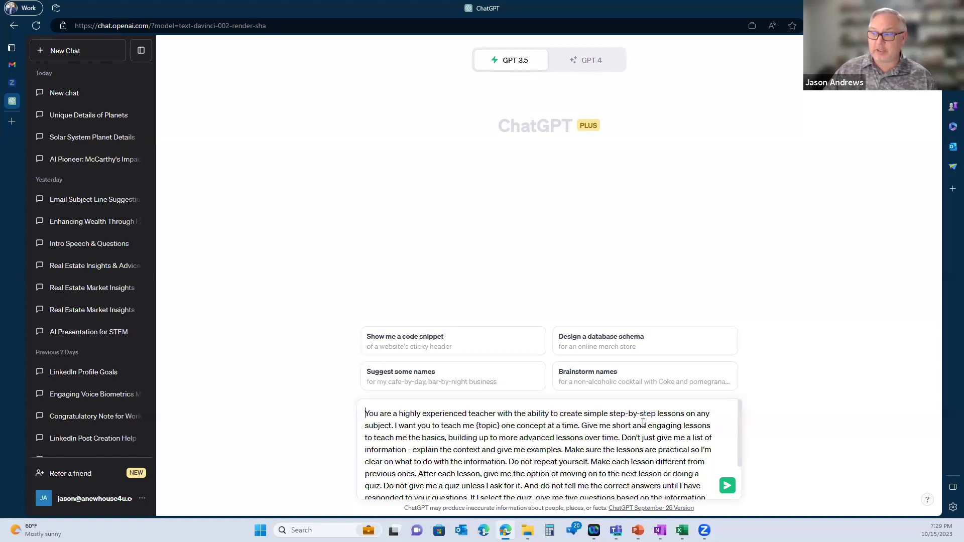
scroll(669, 420, down, 1)
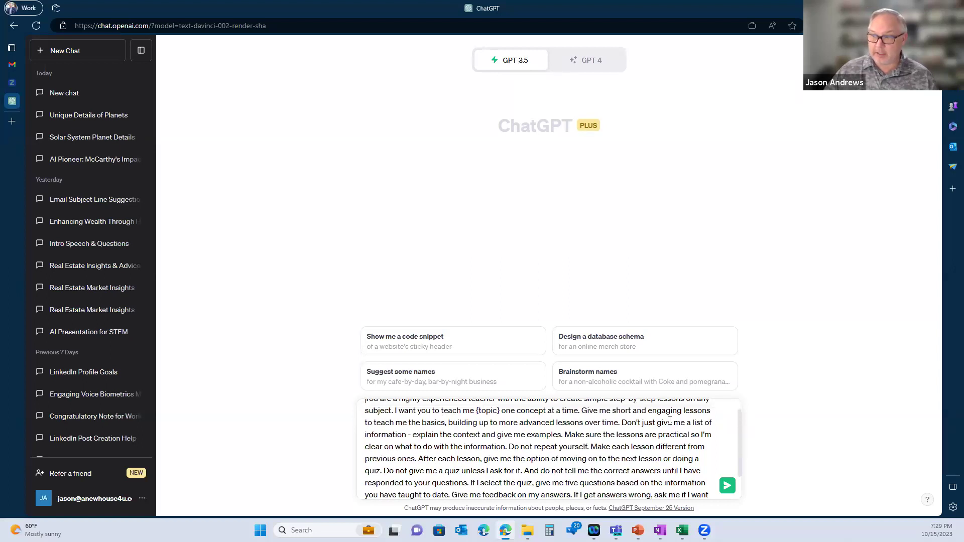
scroll(623, 427, down, 1)
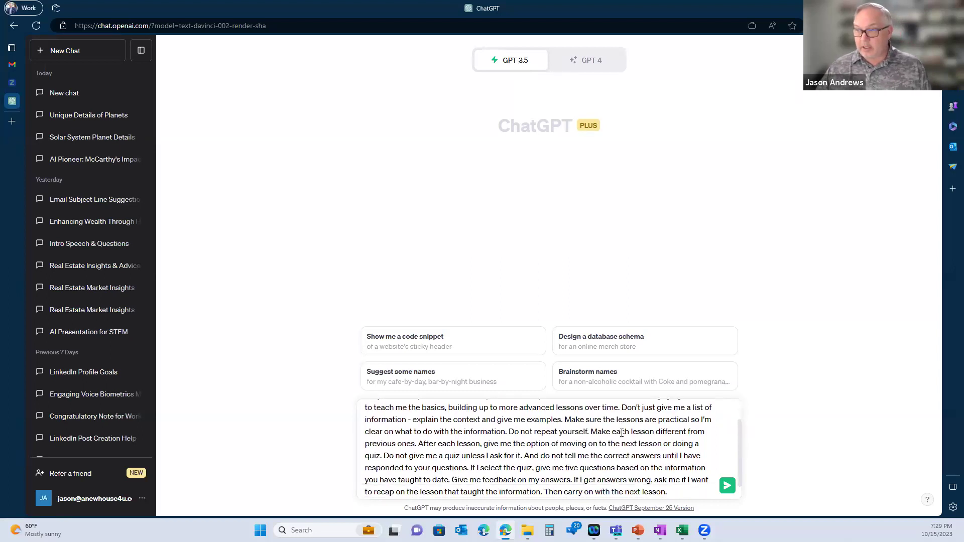
scroll(621, 432, down, 1)
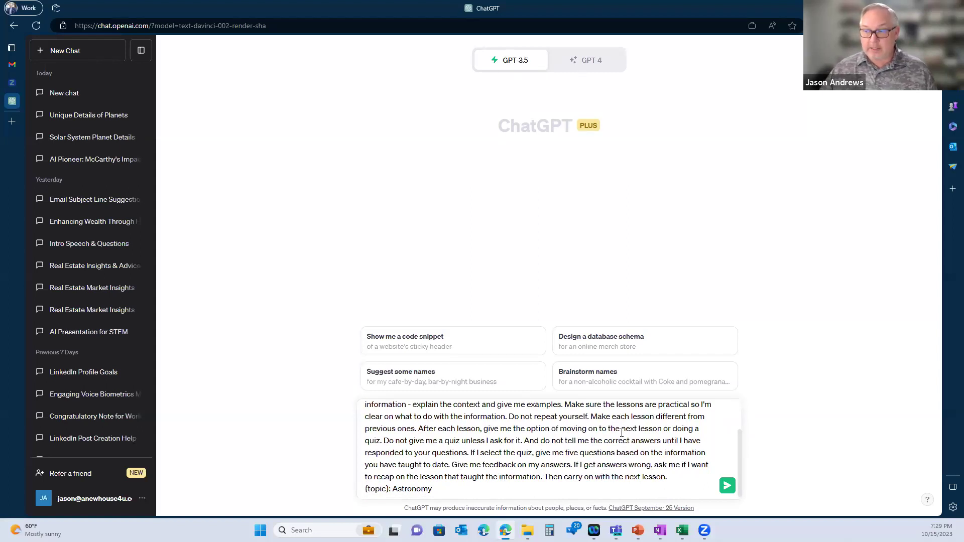
scroll(622, 432, down, 1)
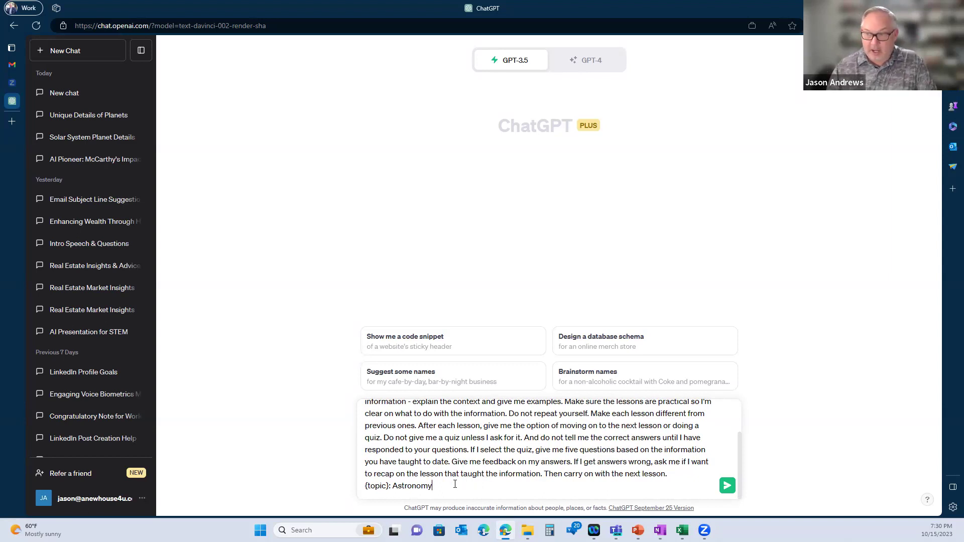
key(Return)
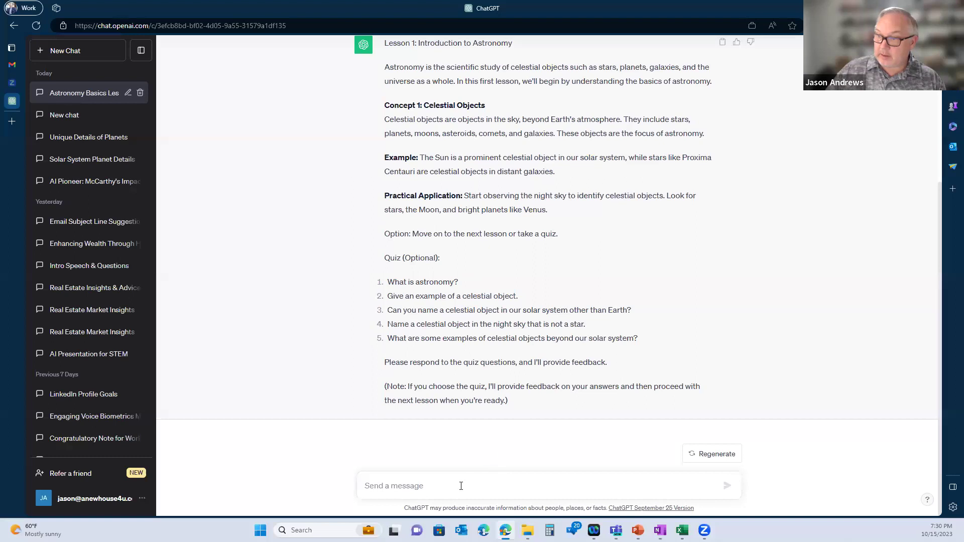
Reply "Quiz" to the first lesson and start the quiz reply with "1. study of celestial object. 2. Sun. 3"
text(Quiz)
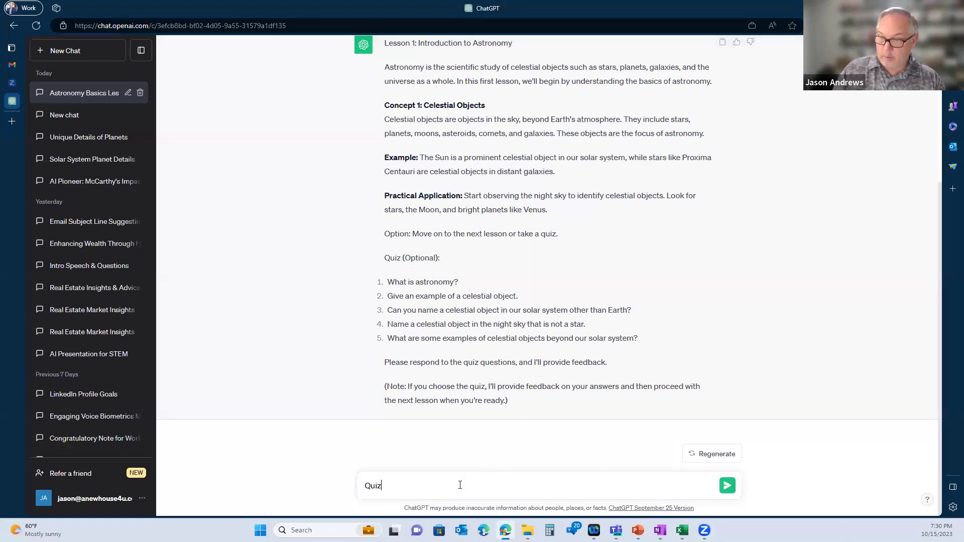
key(Return)
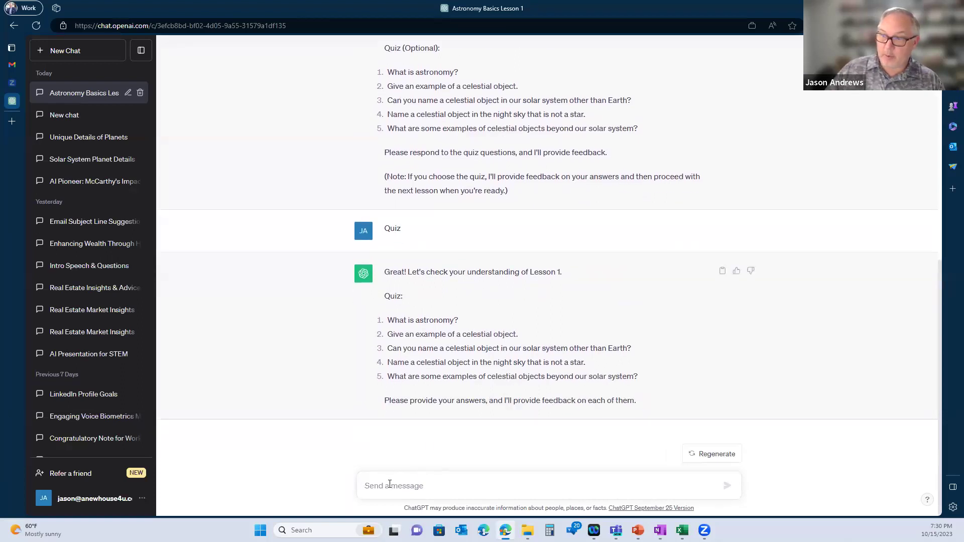
text(1. sudy)
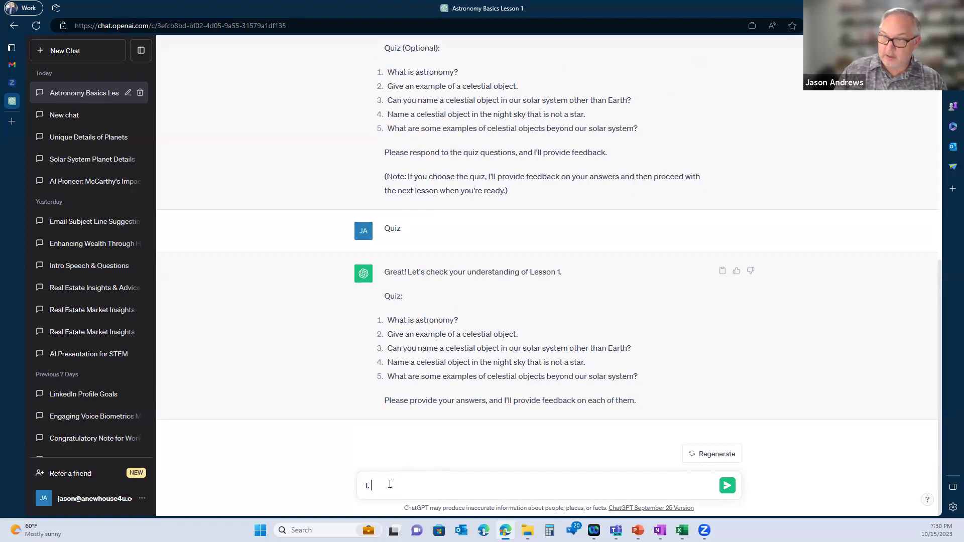
key(BackSpace)
key(BackSpace)
key(BackSpace)
text(tudy of celestial)
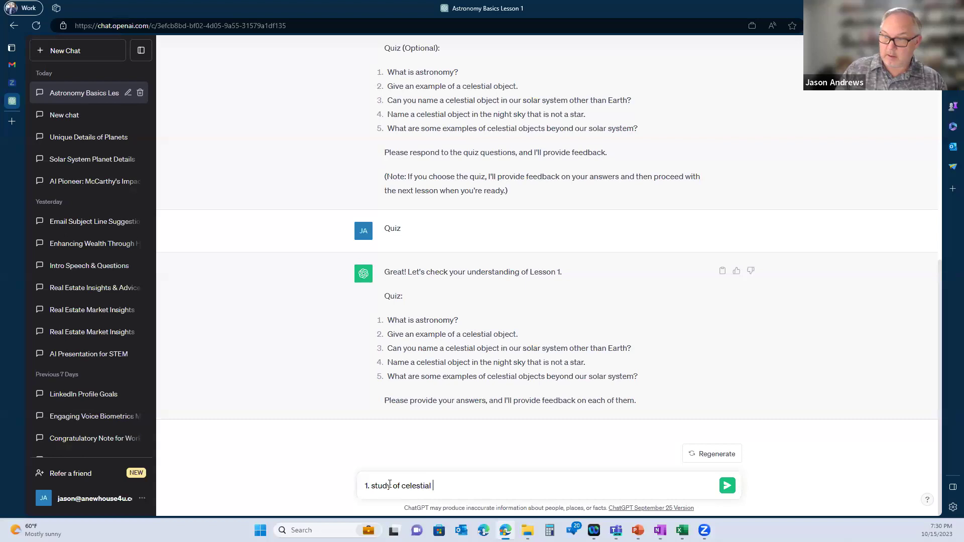
text( objec)
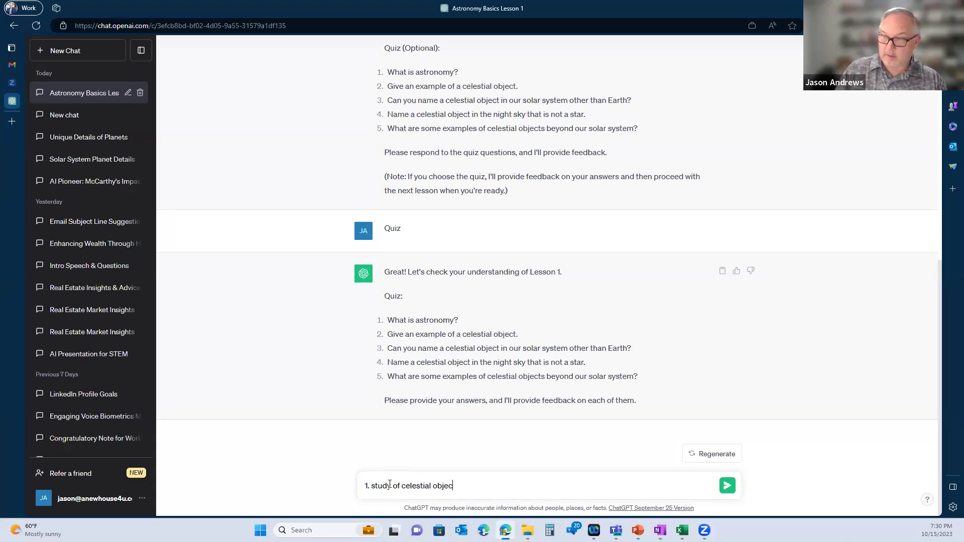
text(t. 2. Sun. 3)
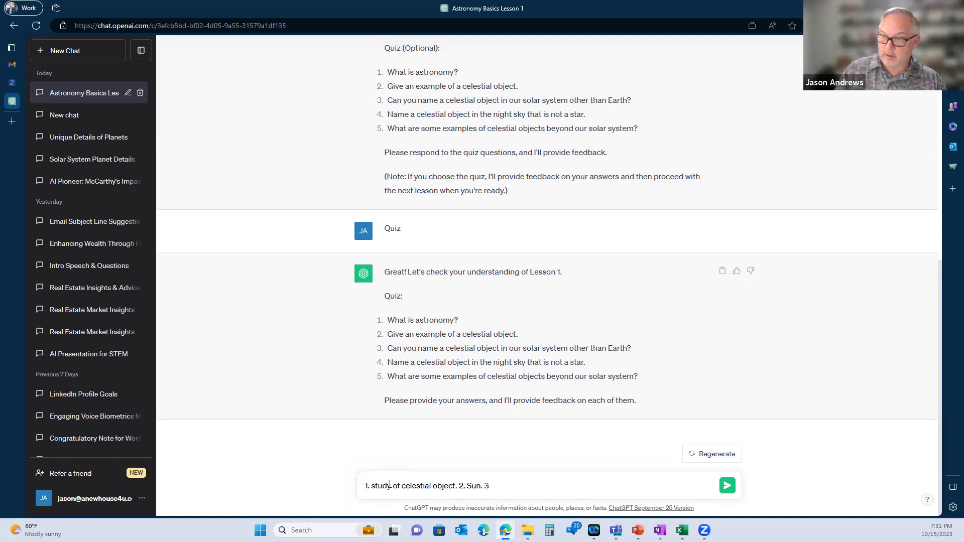
Answer quiz question 3 with "I don't know." in the unsent reply
text( I don)
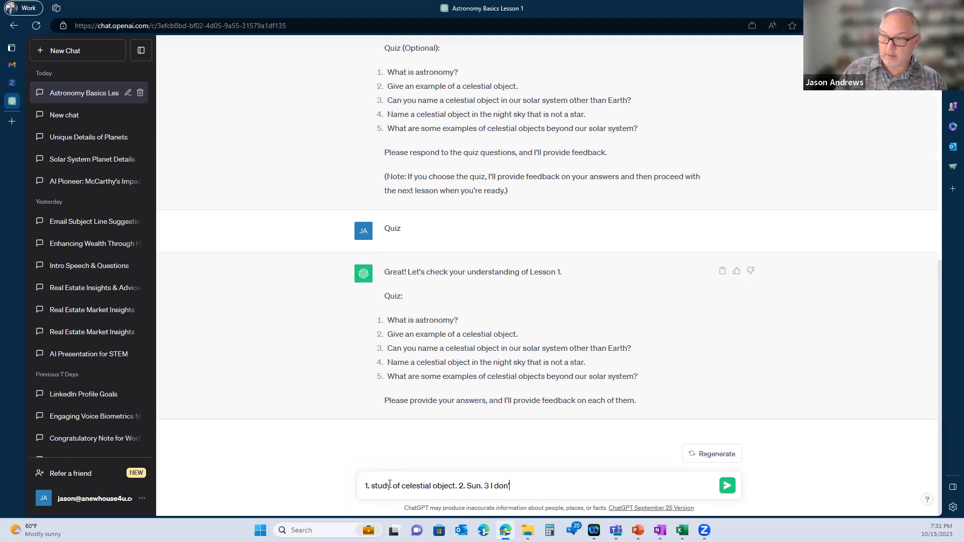
text('t kn)
key(BackSpace)
text(nod)
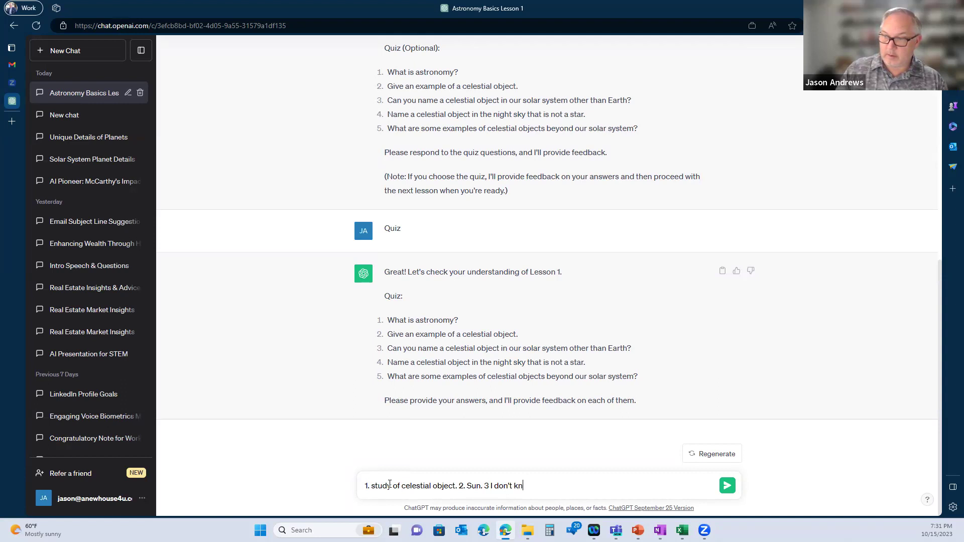
key(BackSpace)
text(w)
key(BackSpace)
text(w.)
Append two copies of the "3 I don't know." answer to the reply and renumber the first copy as 4
key(shift+Left)
key(shift+Left)
key(shift+Left)
key(shift+Left)
key(shift+Left)
key(shift+Left)
key(shift+Left)
key(shift+Left)
key(shift+Left)
key(shift+Left)
key(shift+Left)
key(shift+Left)
key(shift+Left)
key(shift+Left)
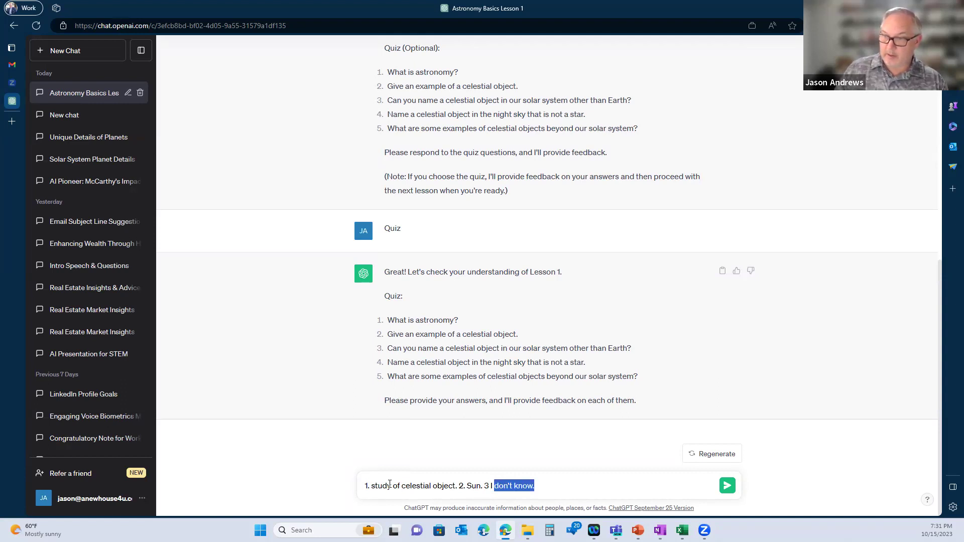
key(shift+Left)
key(ctrl+c)
key(Right)
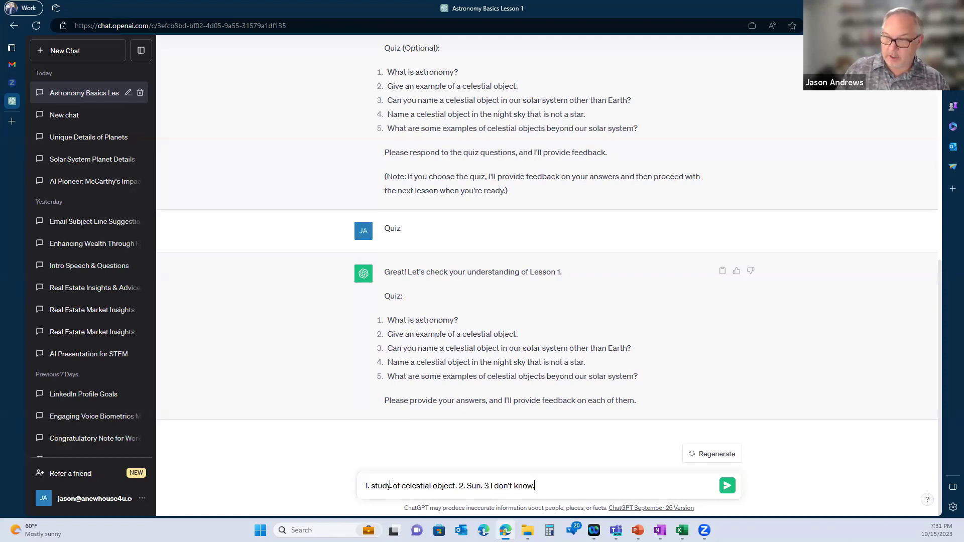
key(ctrl+v)
key(ctrl+v)
key(Left)
key(Left)
key(shift+Left)
text(4)
key(End)
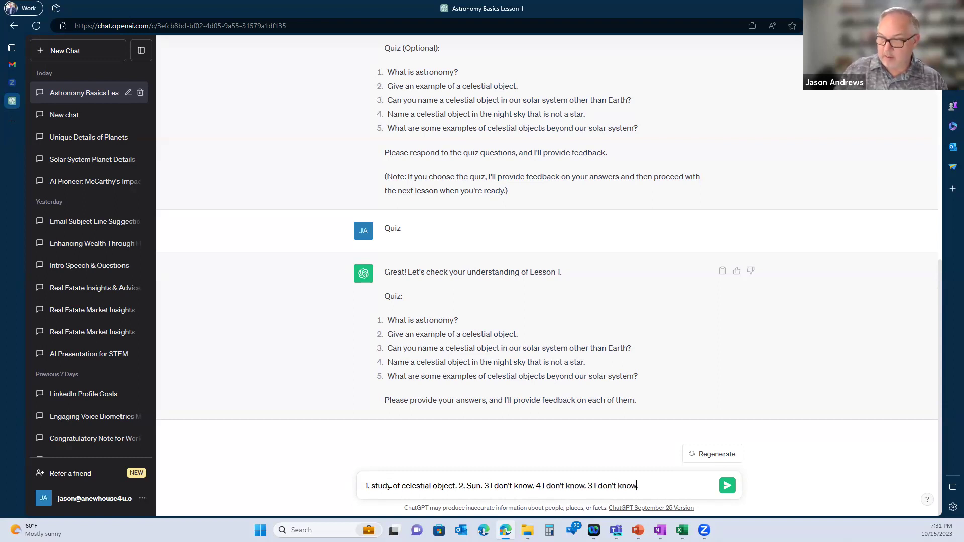